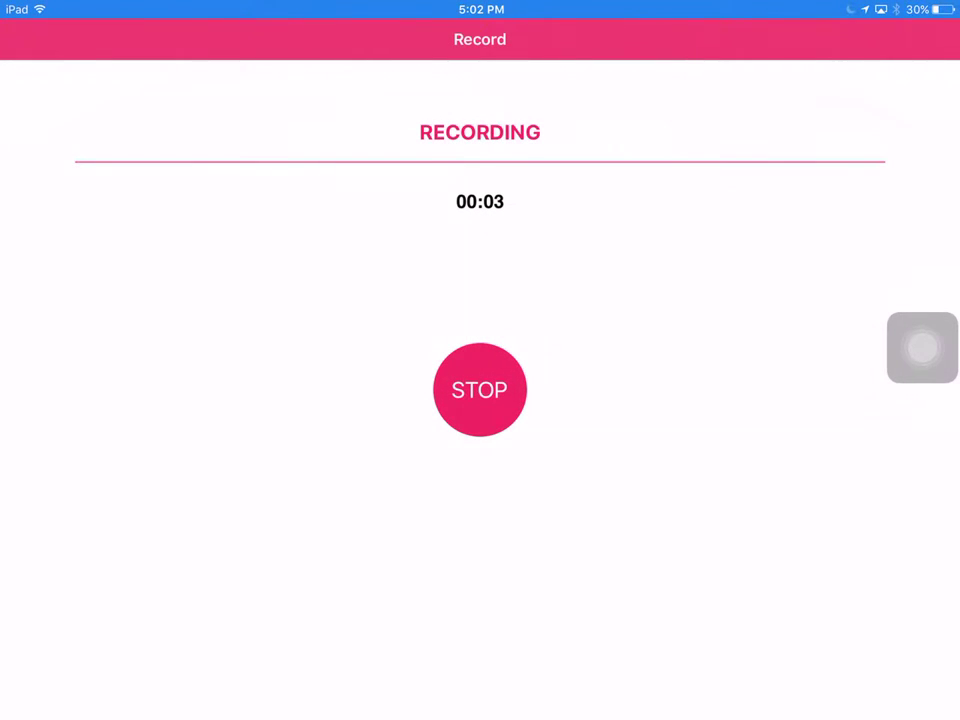
- Leave AirShou recording in the background and swipe to another home screen page
key(super+h)
drag(700, 450, 200, 450)
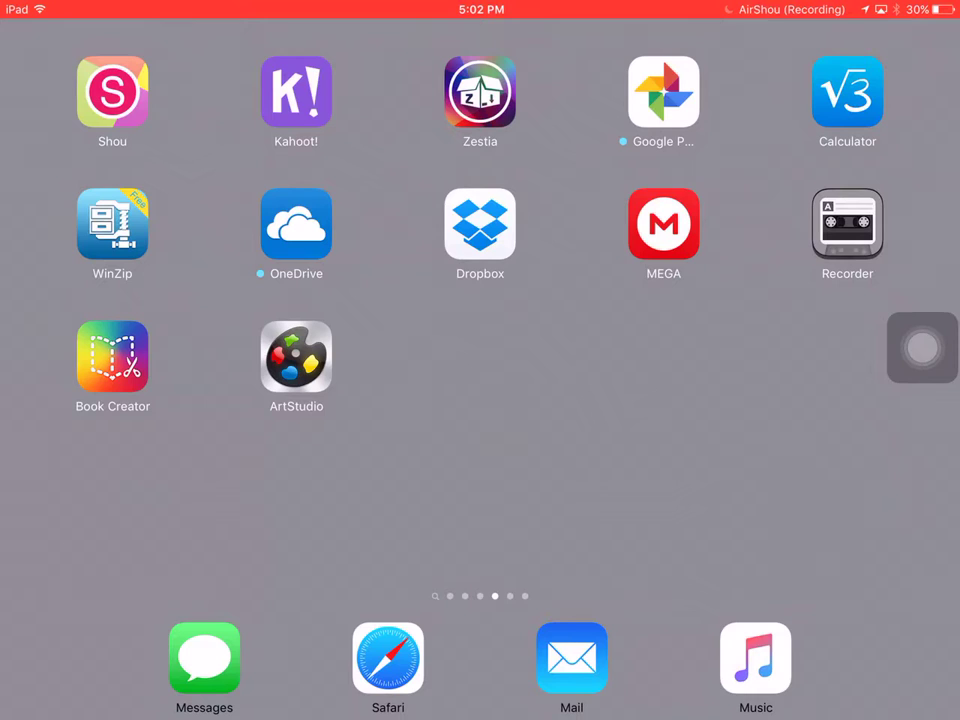
- Swipe back to the page with Clash of Clans, Moji, Telegram and AirShou
drag(300, 480, 700, 480)
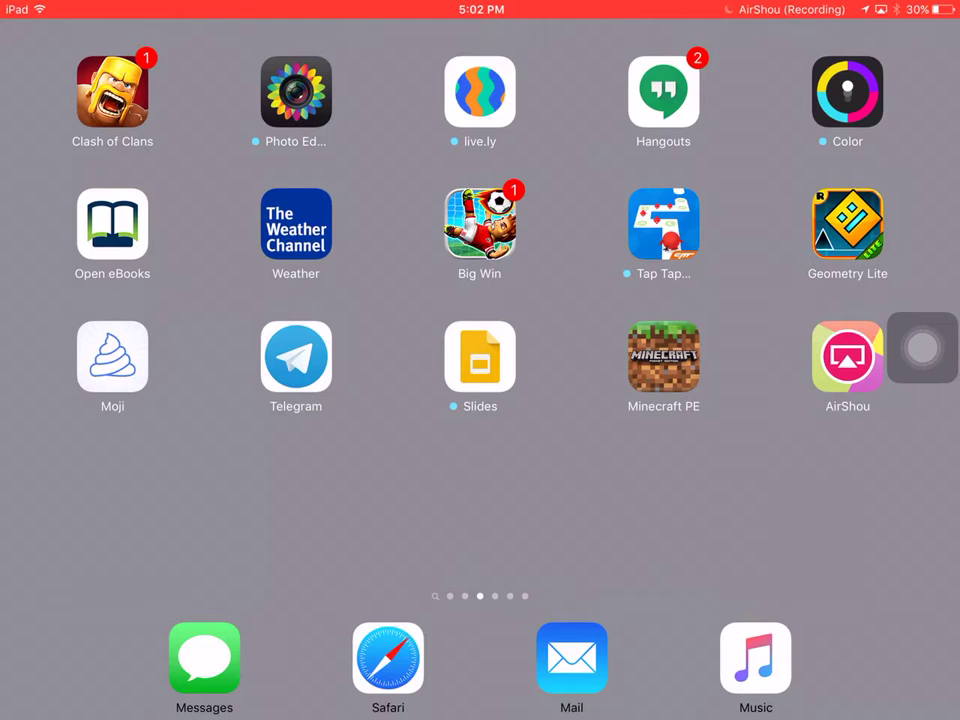
click(112, 490)
mouse_move(300, 480)
mouse_down()
mouse_move(700, 480)
mouse_move(300, 480)
mouse_up()
click(112, 356)
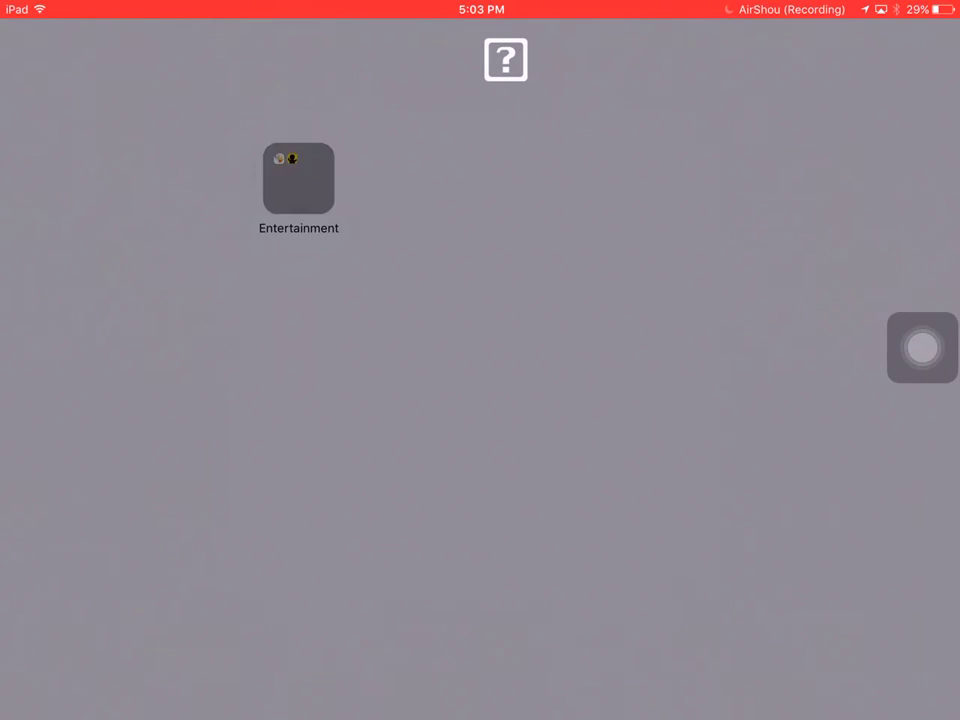
click(300, 178)
click(480, 500)
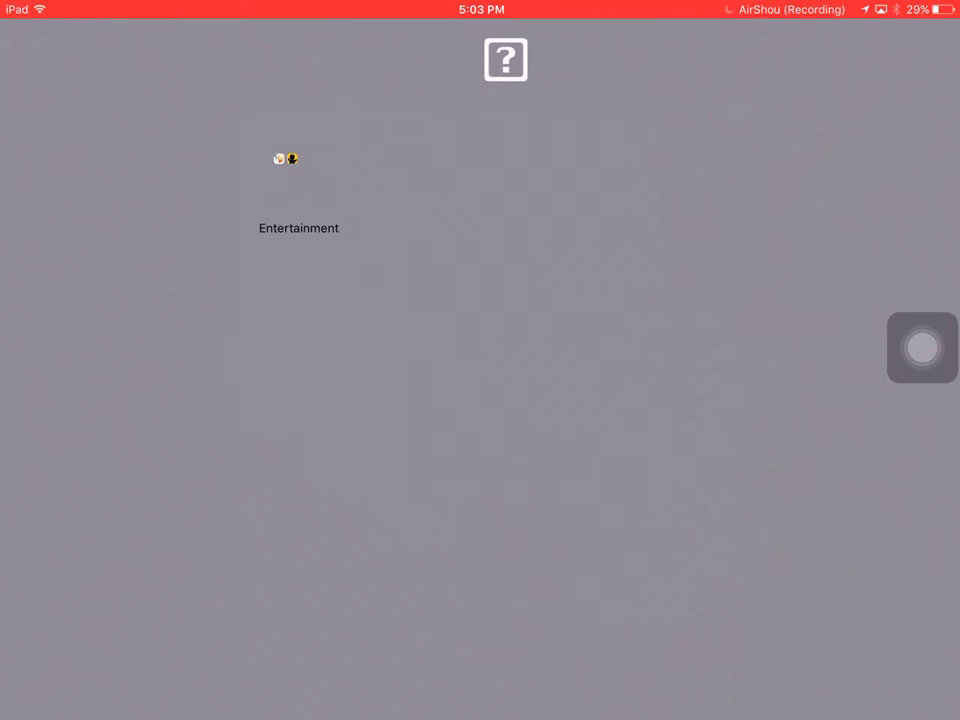
click(286, 160)
click(480, 500)
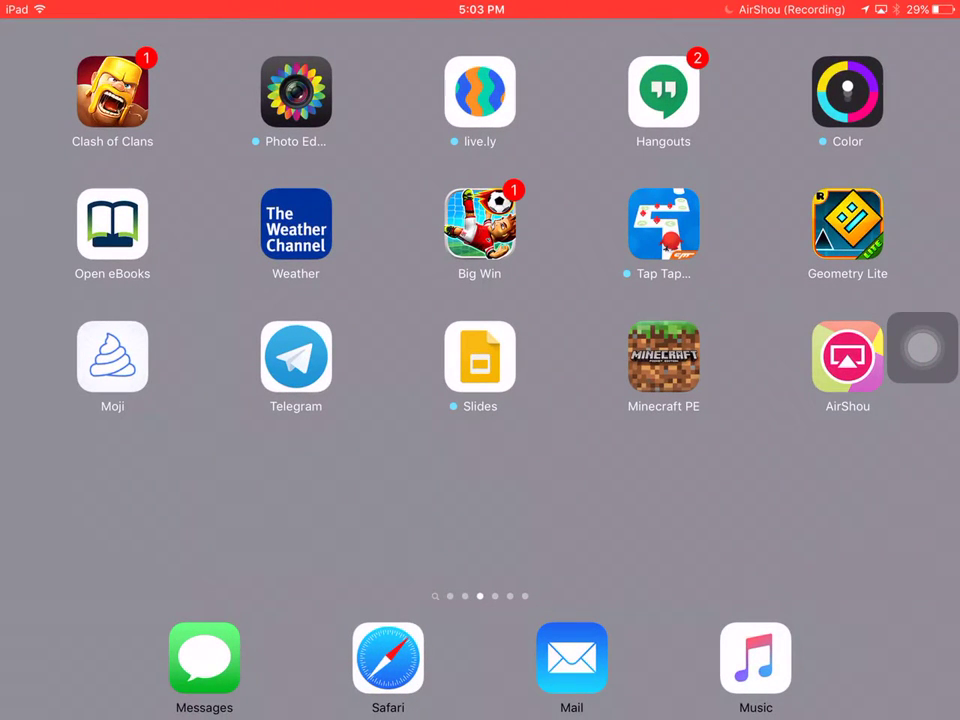
click(388, 657)
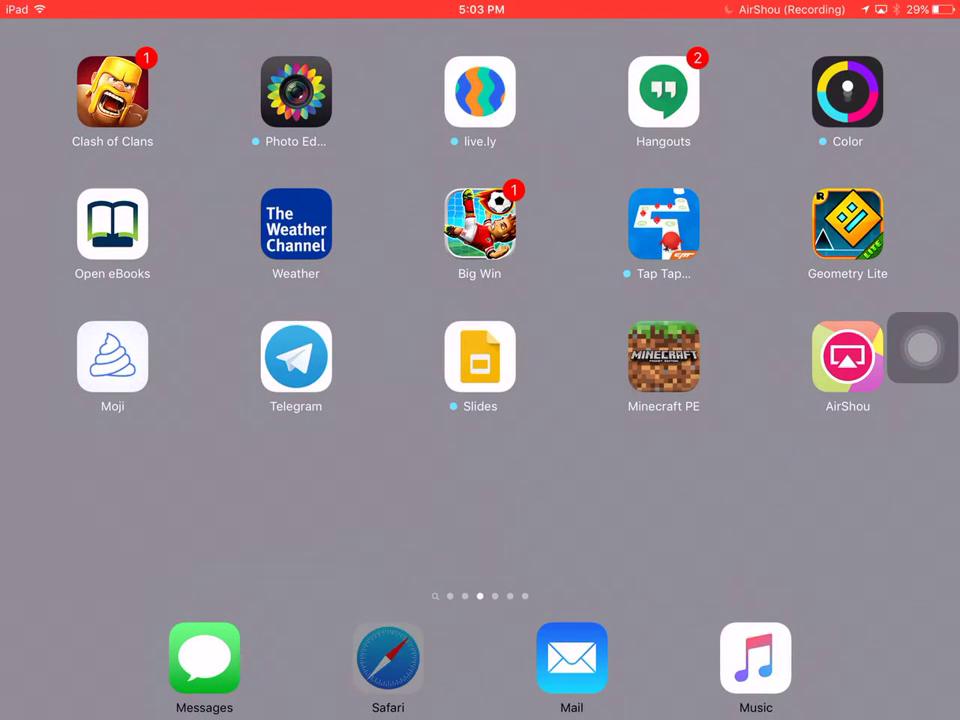
click(720, 75)
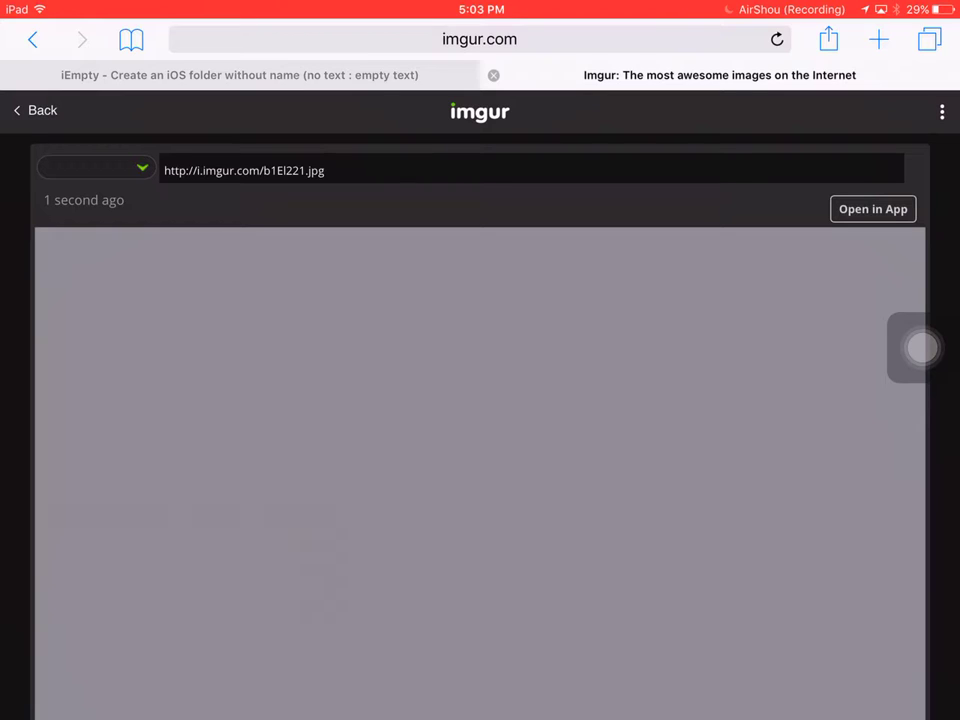
scroll(480, 450, down, 10)
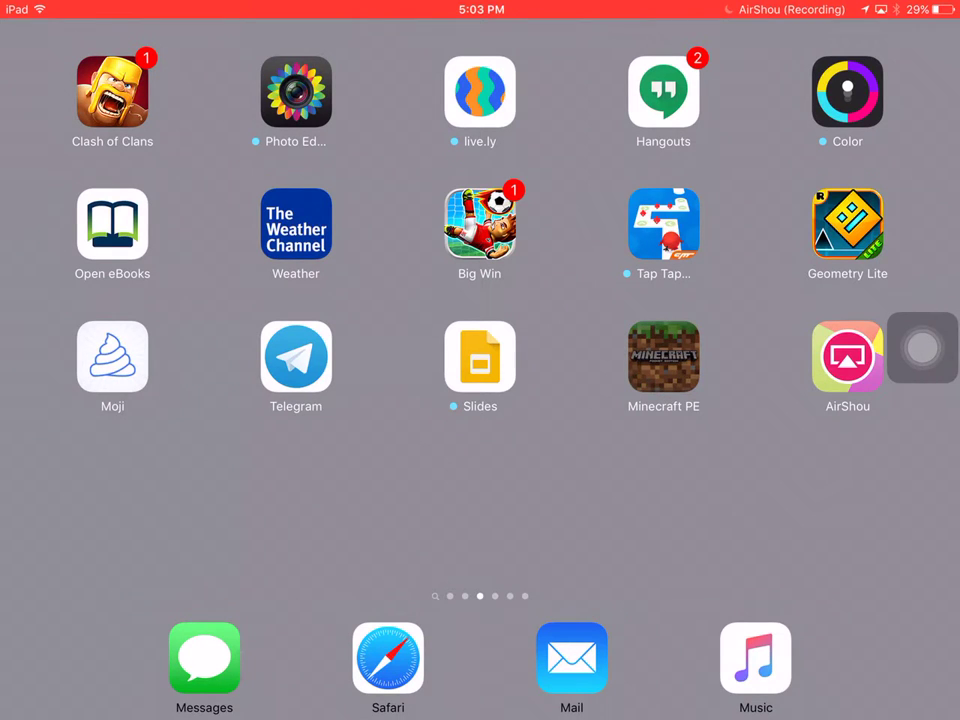
- Make a Productivity folder from Minecraft PE and Slides, and a Folder from Telegram and AirShou
mouse_move(663, 356)
mouse_down()
mouse_move(640, 368)
mouse_move(670, 345)
mouse_move(480, 362)
mouse_up()
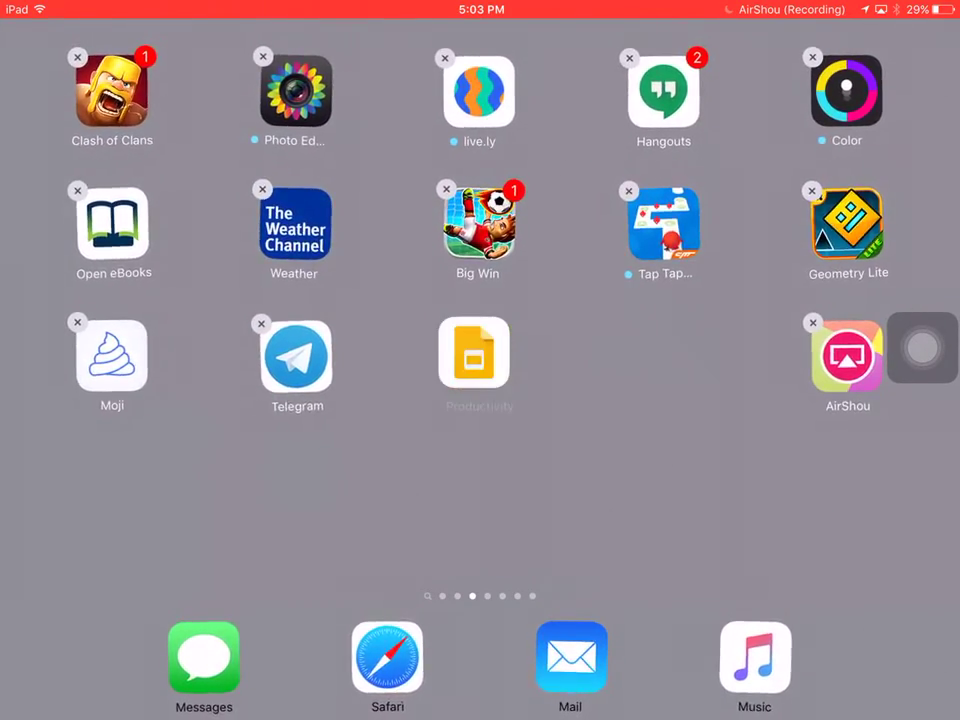
click(480, 500)
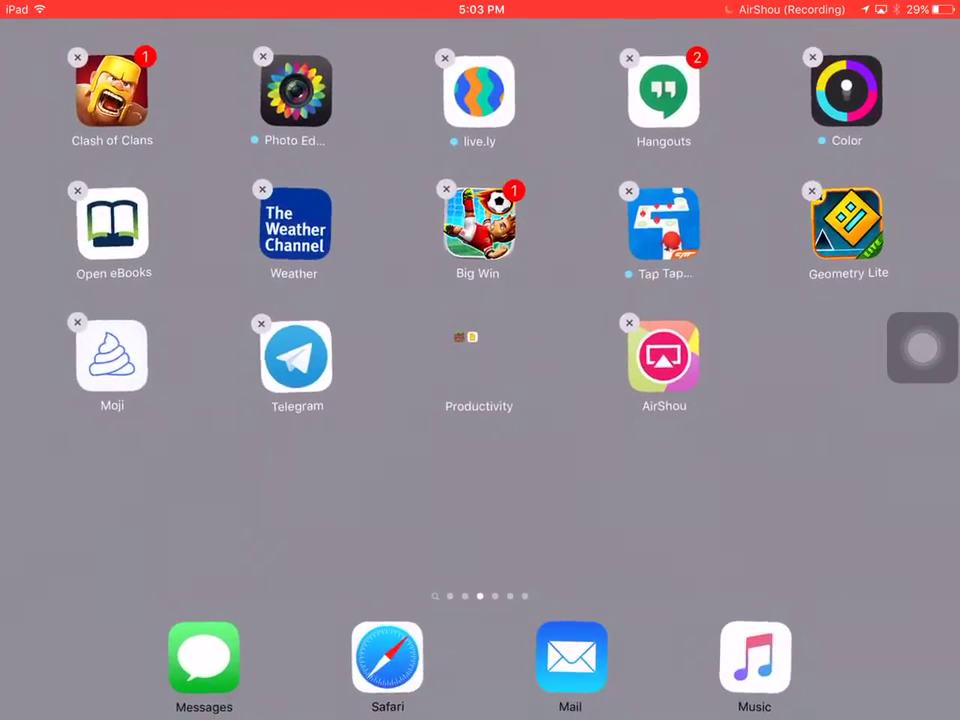
mouse_move(663, 356)
mouse_down()
mouse_move(595, 450)
mouse_move(279, 380)
mouse_move(294, 357)
mouse_up()
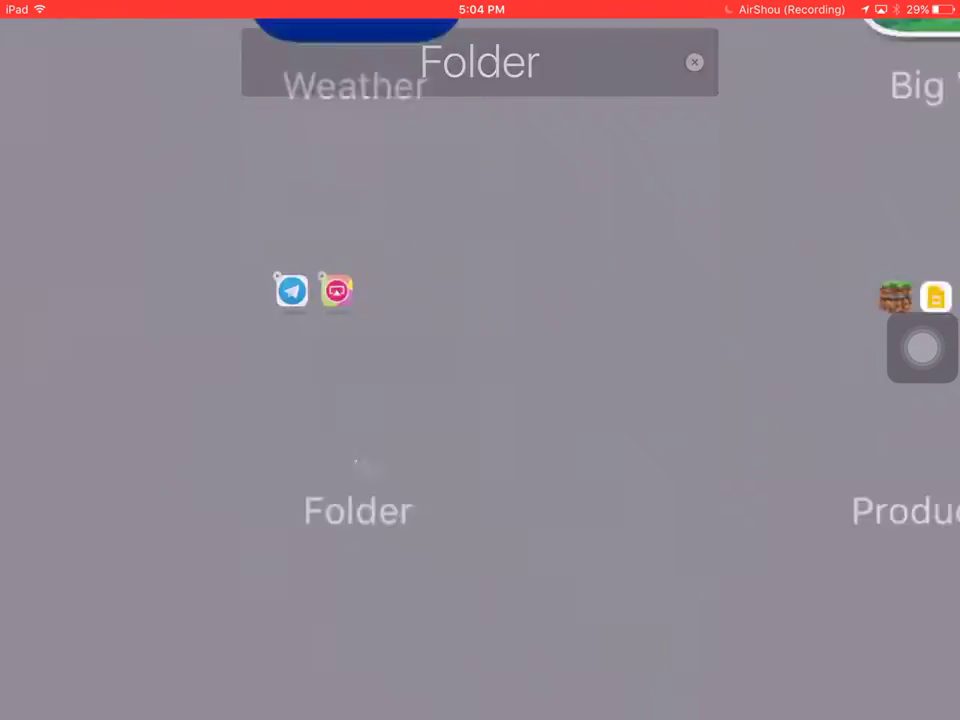
mouse_move(465, 345)
mouse_down()
mouse_move(363, 367)
mouse_move(300, 365)
mouse_move(546, 368)
mouse_up()
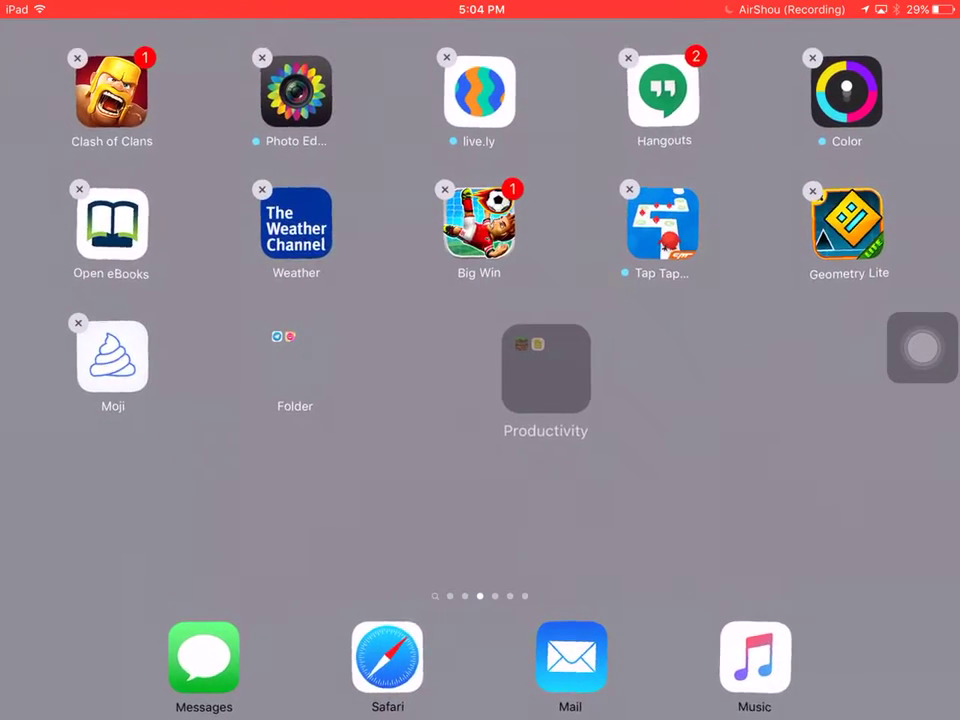
mouse_move(478, 355)
mouse_down()
mouse_move(366, 407)
mouse_move(521, 360)
mouse_move(414, 360)
mouse_move(495, 375)
mouse_move(450, 358)
mouse_up()
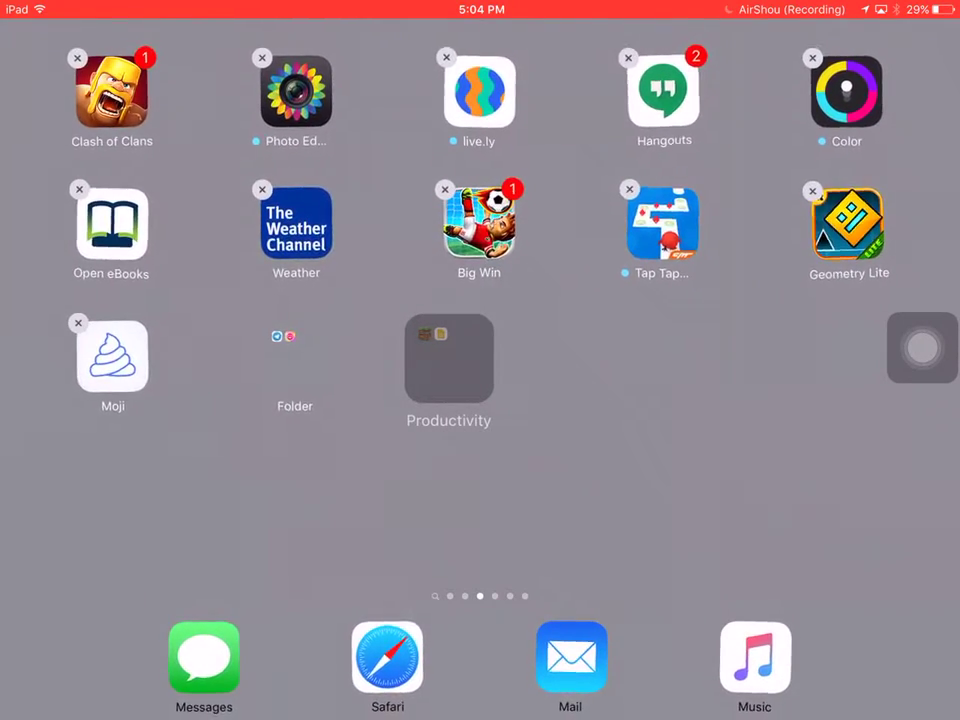
- Drop the Productivity folder inside Folder alongside Telegram and AirShou
mouse_move(449, 358)
mouse_down()
mouse_move(416, 354)
mouse_move(361, 398)
mouse_move(741, 428)
mouse_up()
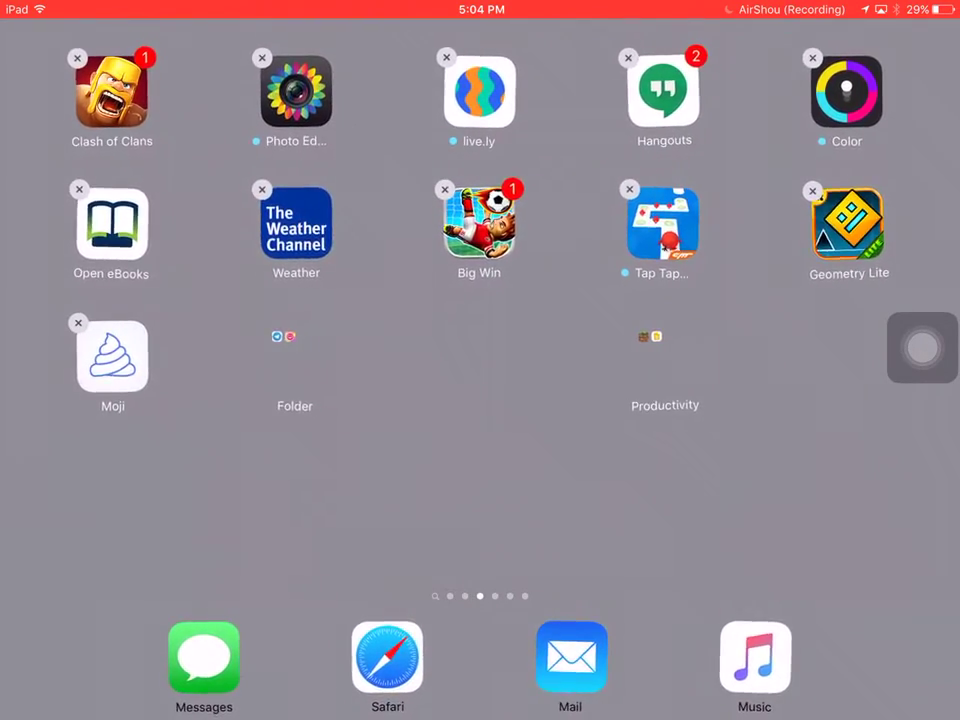
click(279, 336)
click(600, 450)
mouse_move(686, 345)
mouse_down()
mouse_move(384, 350)
mouse_move(356, 369)
mouse_move(476, 369)
mouse_move(440, 364)
mouse_move(474, 373)
mouse_move(499, 364)
mouse_move(392, 373)
mouse_move(641, 358)
mouse_move(488, 368)
mouse_move(394, 347)
mouse_move(471, 364)
mouse_move(377, 360)
mouse_move(563, 326)
mouse_up()
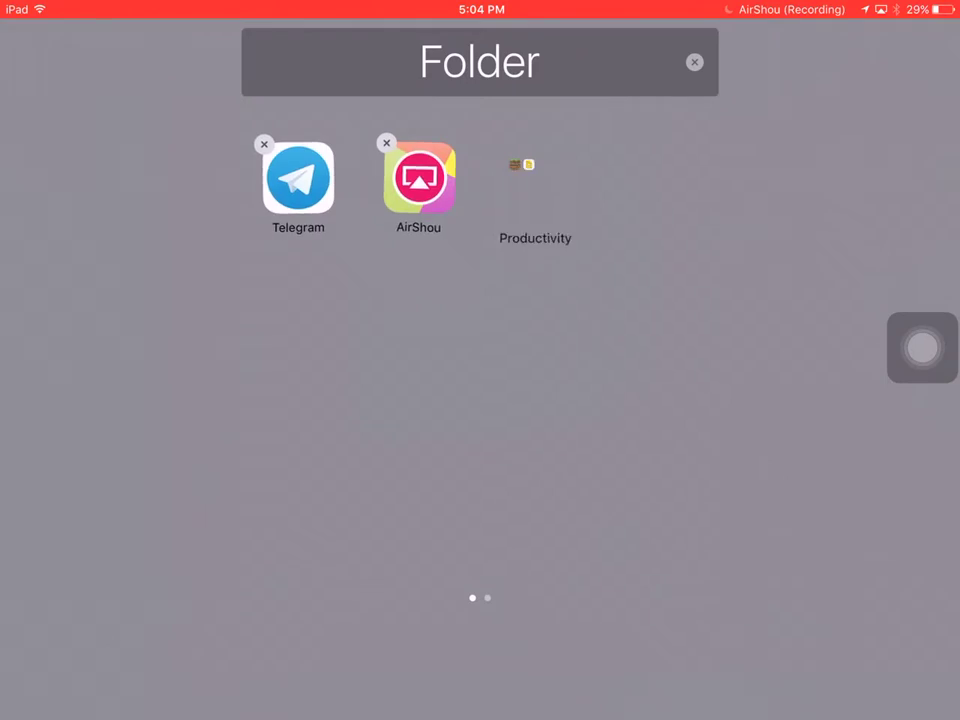
- Drag Telegram and AirShou out of Folder, leaving only Productivity, and stop jiggling
click(297, 360)
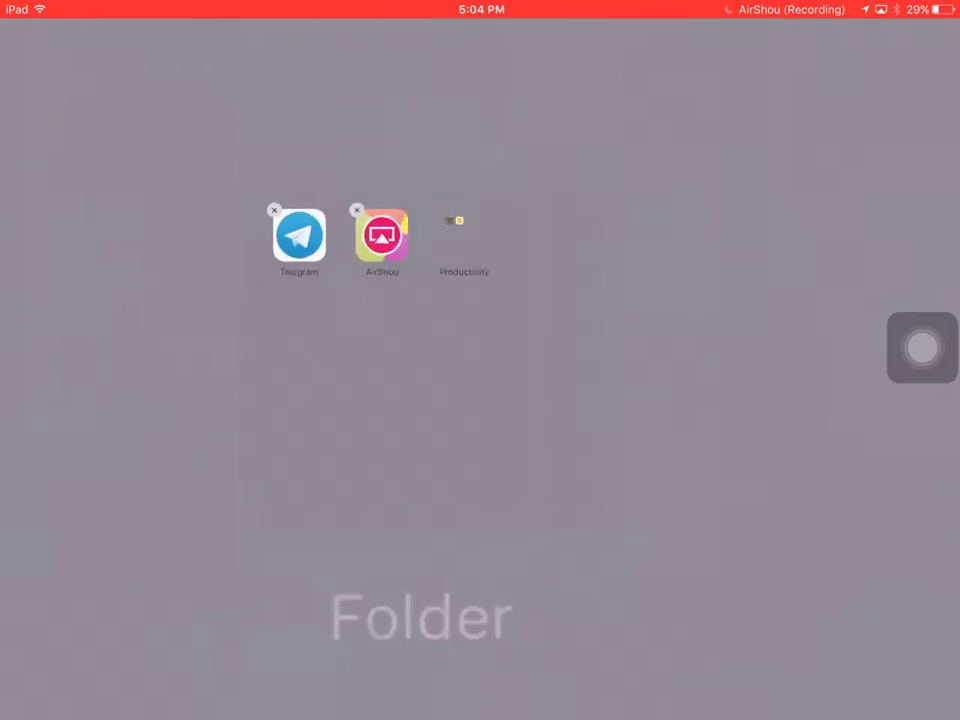
mouse_move(298, 178)
mouse_down()
mouse_move(248, 568)
mouse_move(238, 362)
mouse_up()
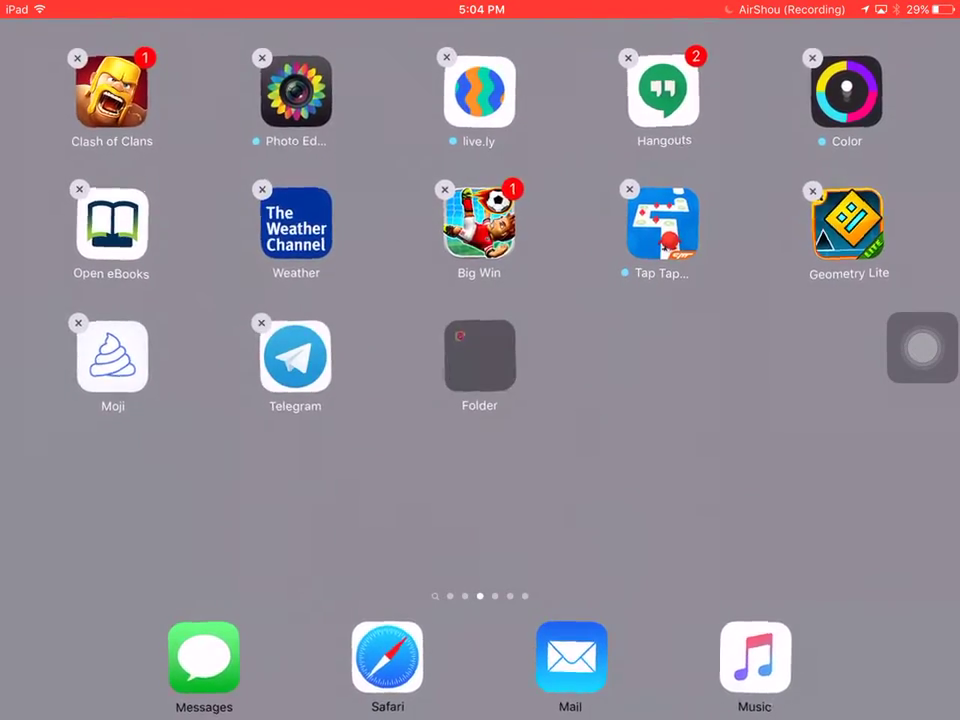
click(480, 358)
mouse_move(298, 180)
mouse_down()
mouse_move(193, 580)
mouse_move(403, 345)
mouse_move(480, 358)
mouse_up()
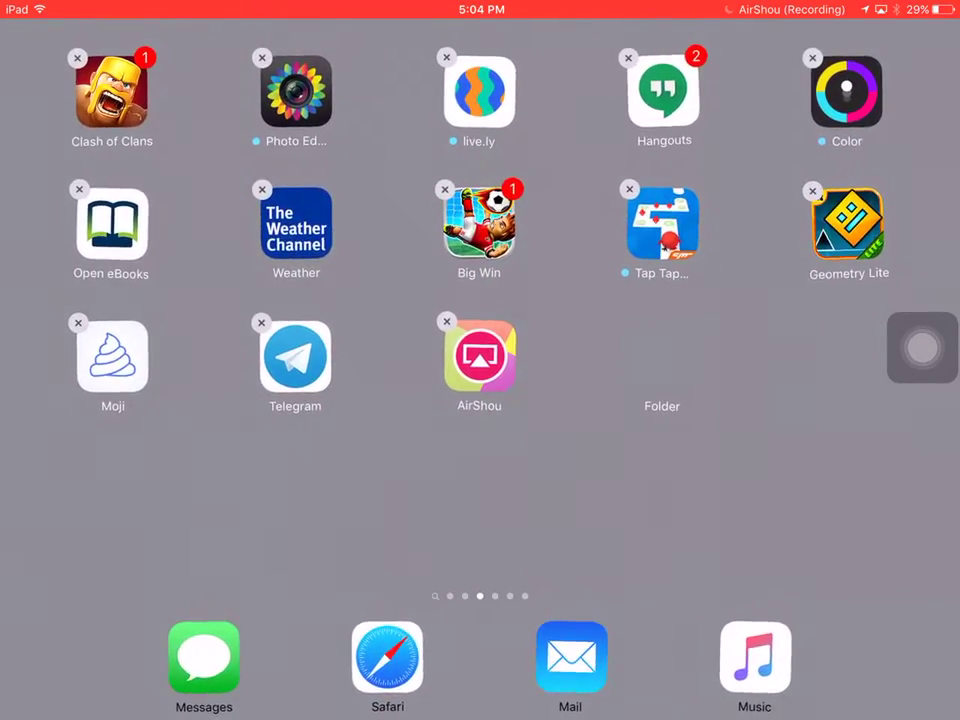
key(Home)
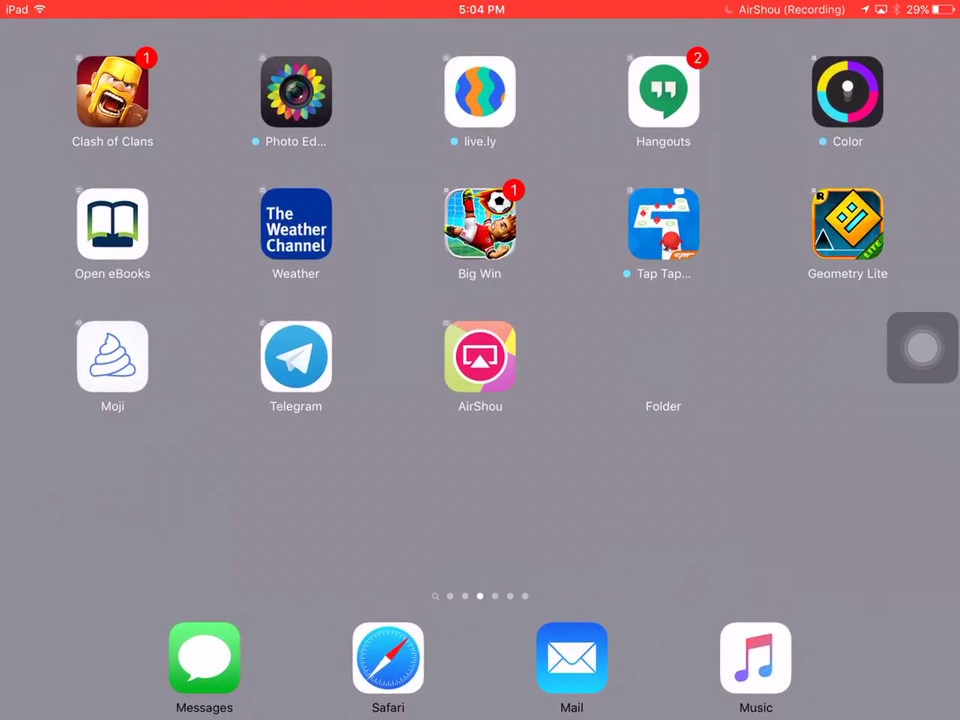
click(663, 360)
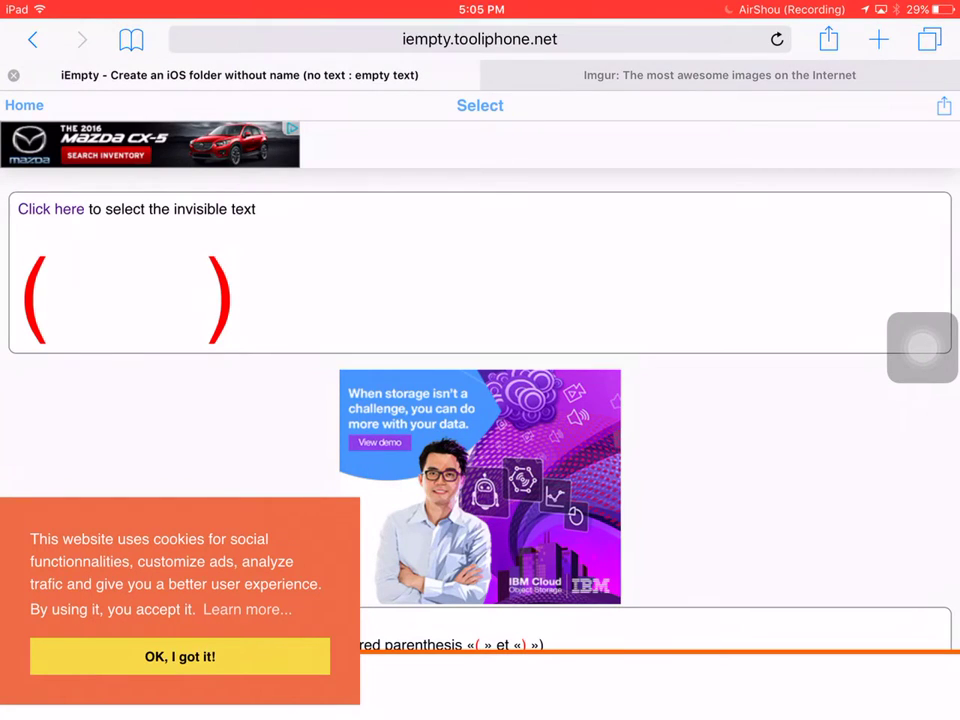
- Copy the invisible characters between iEmpty's red parentheses, then return home
click(75, 290)
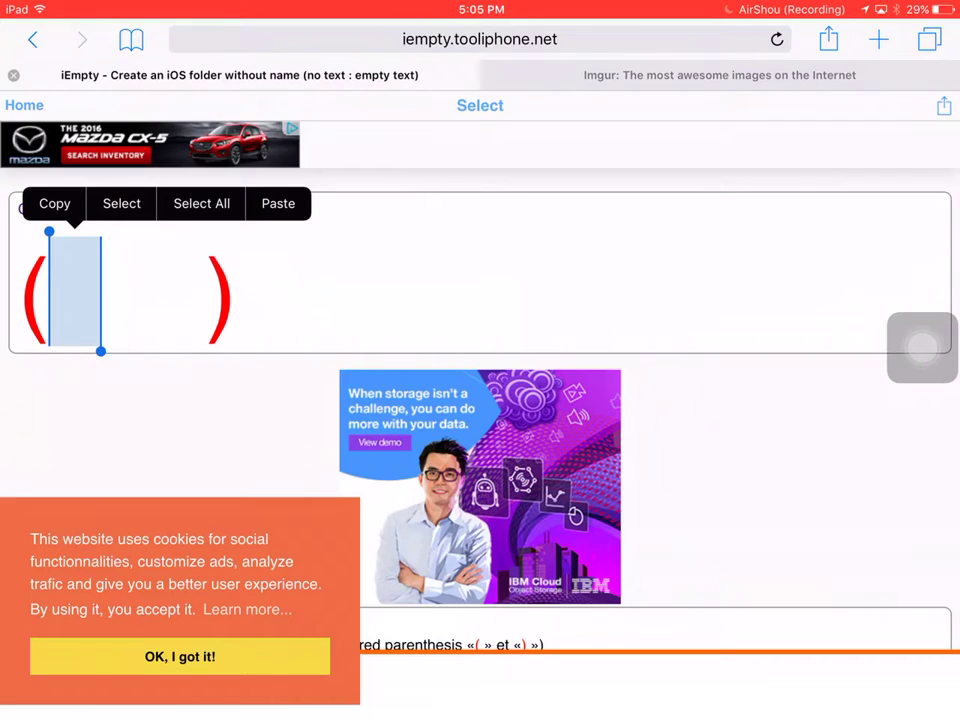
click(100, 290)
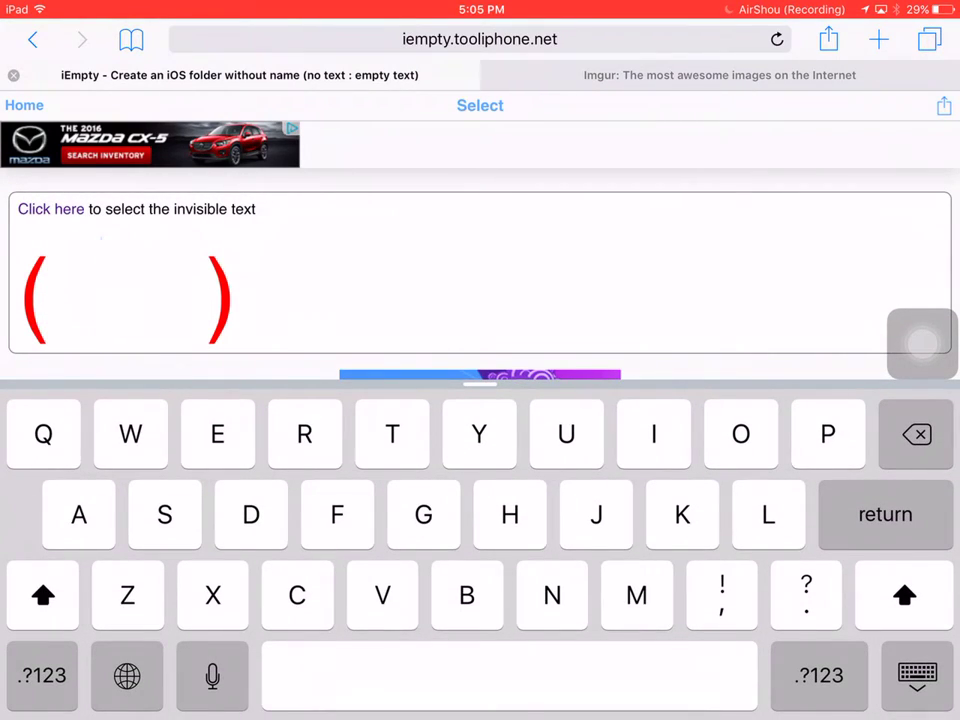
click(50, 209)
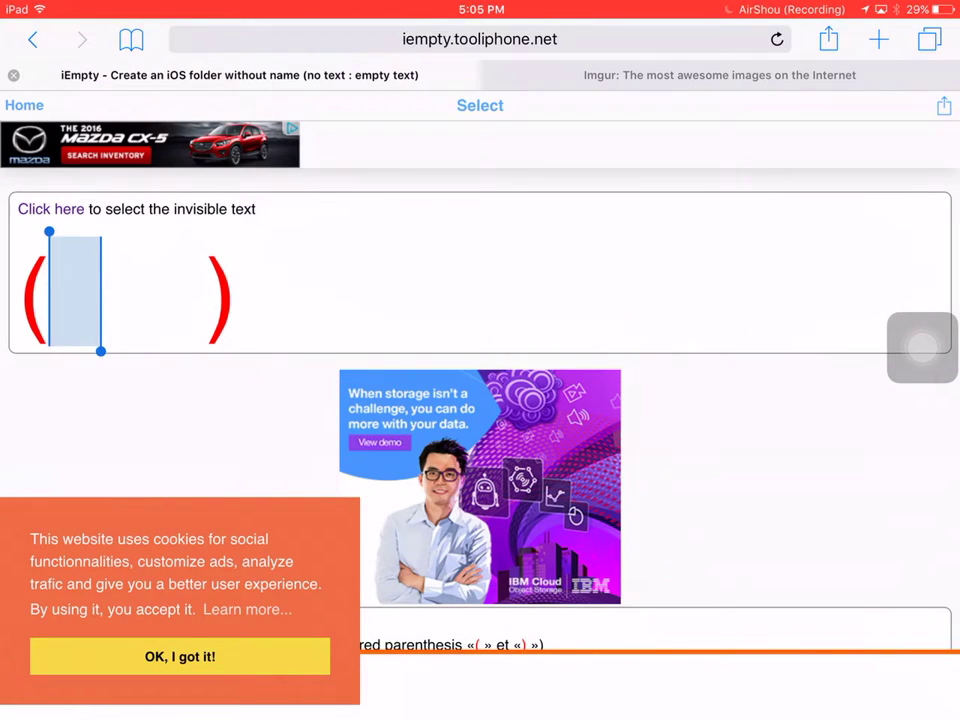
click(50, 209)
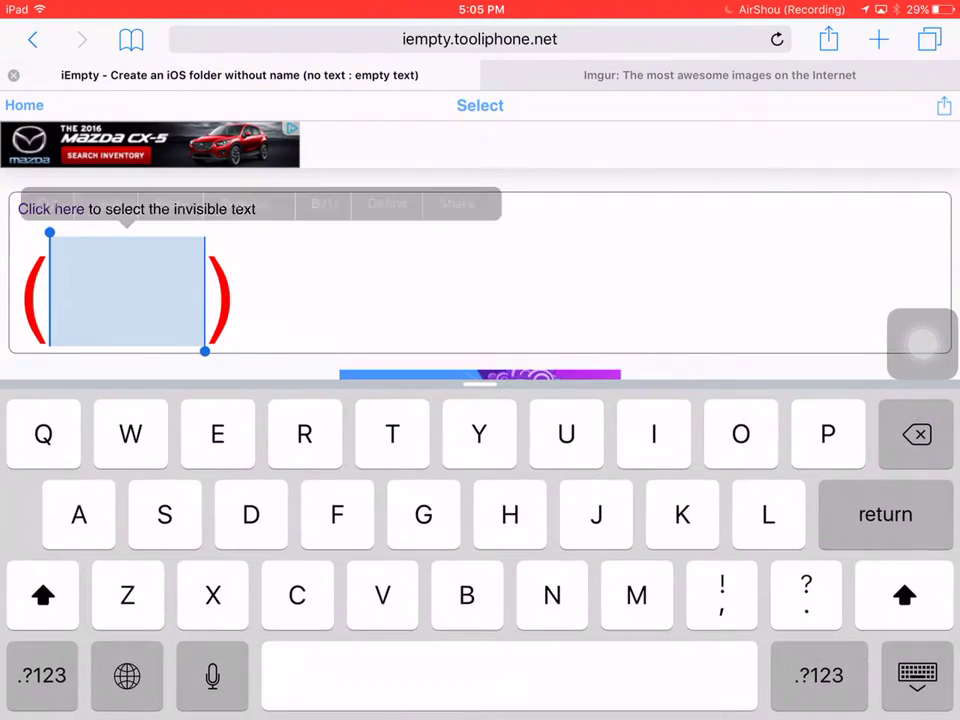
click(106, 203)
key(super)
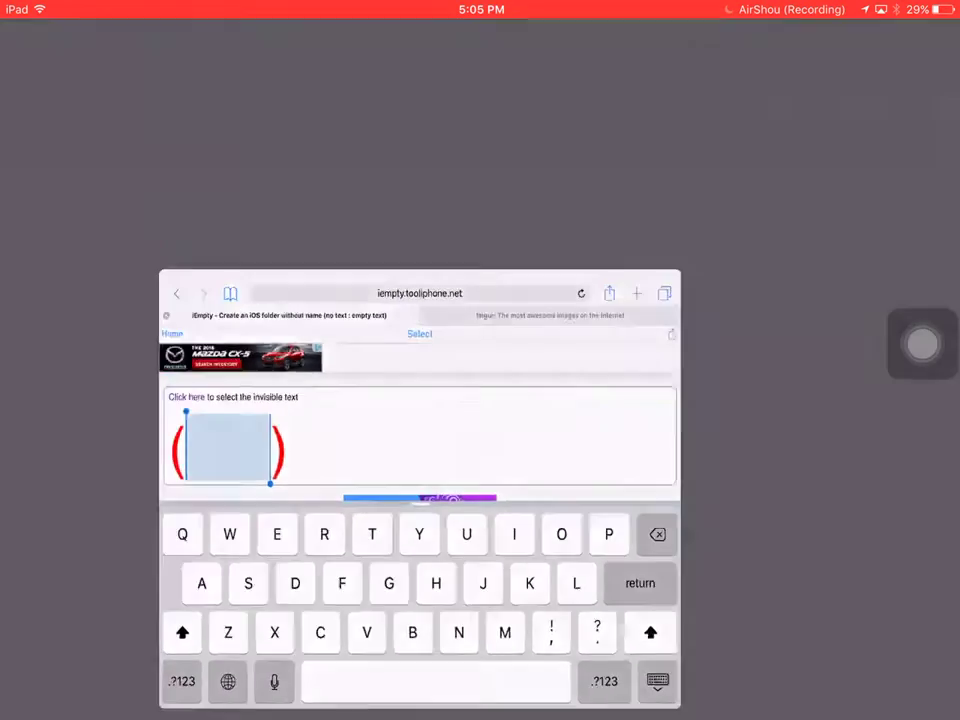
- Replace Folder's name with the pasted invisible character and close the folder
click(663, 356)
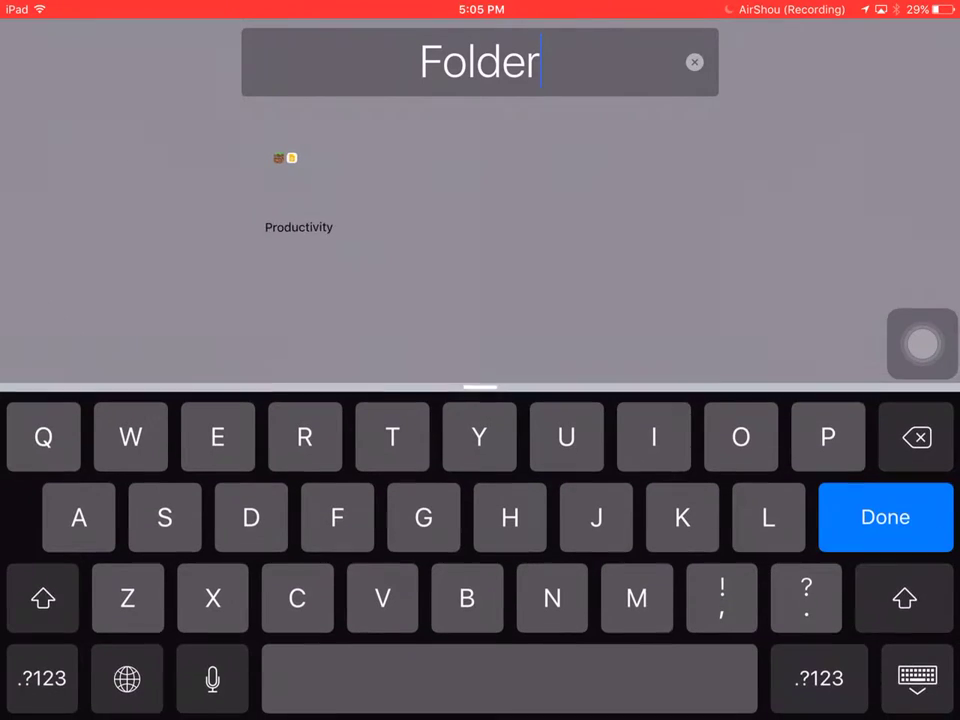
click(694, 62)
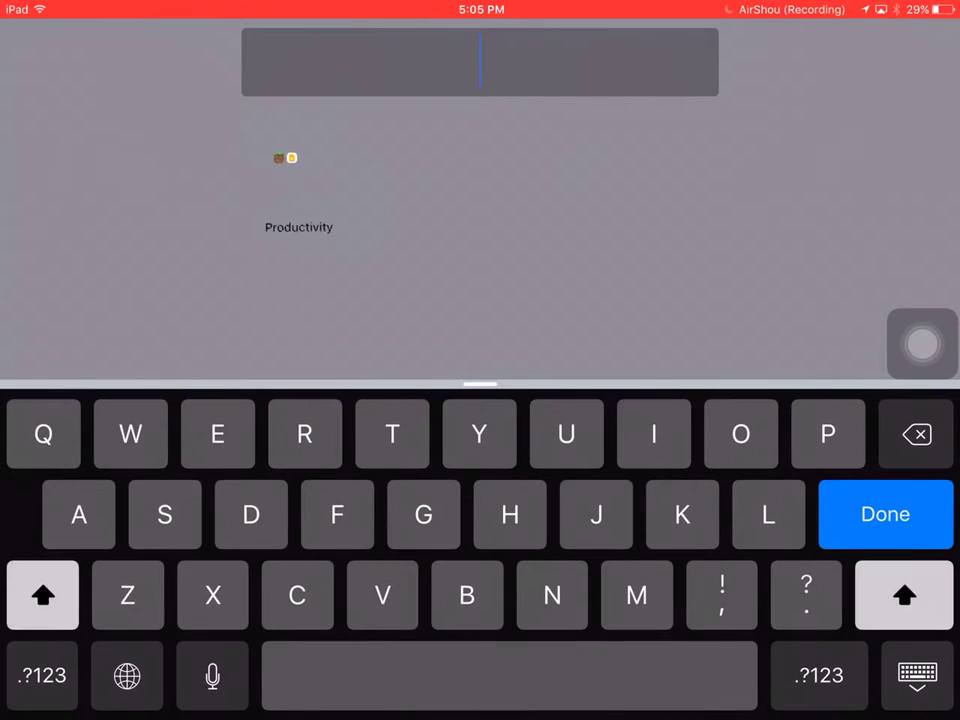
click(480, 62)
click(479, 120)
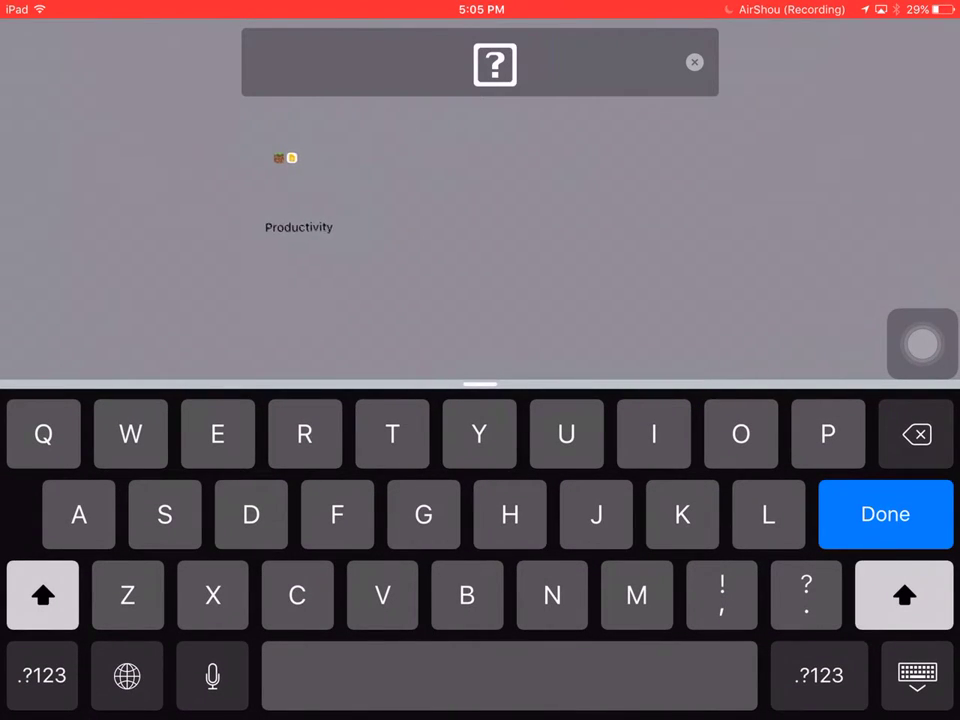
click(885, 514)
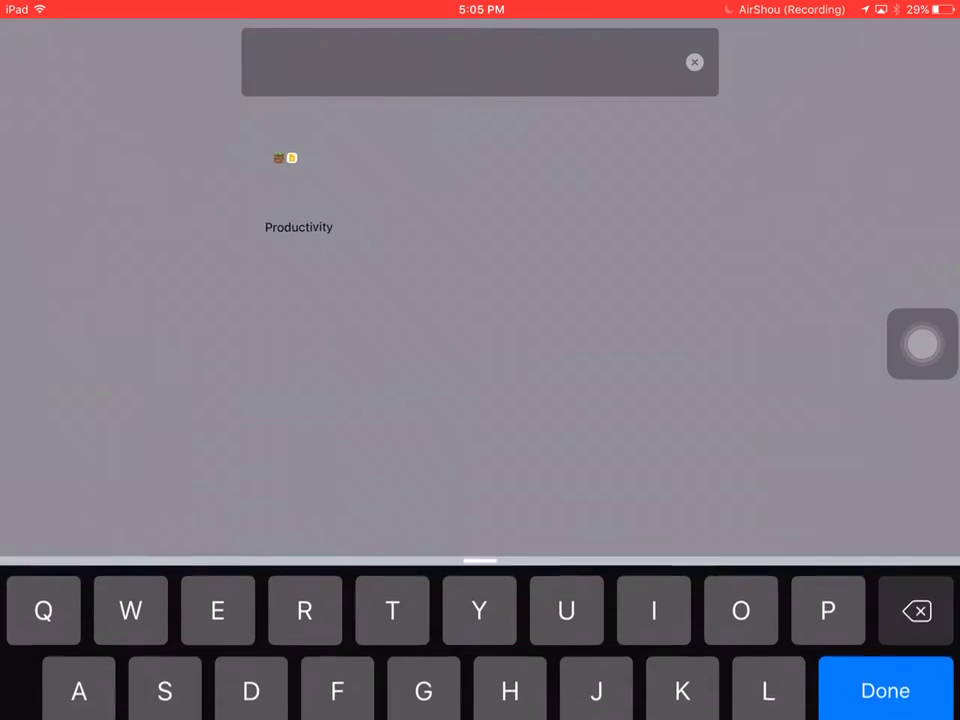
click(480, 300)
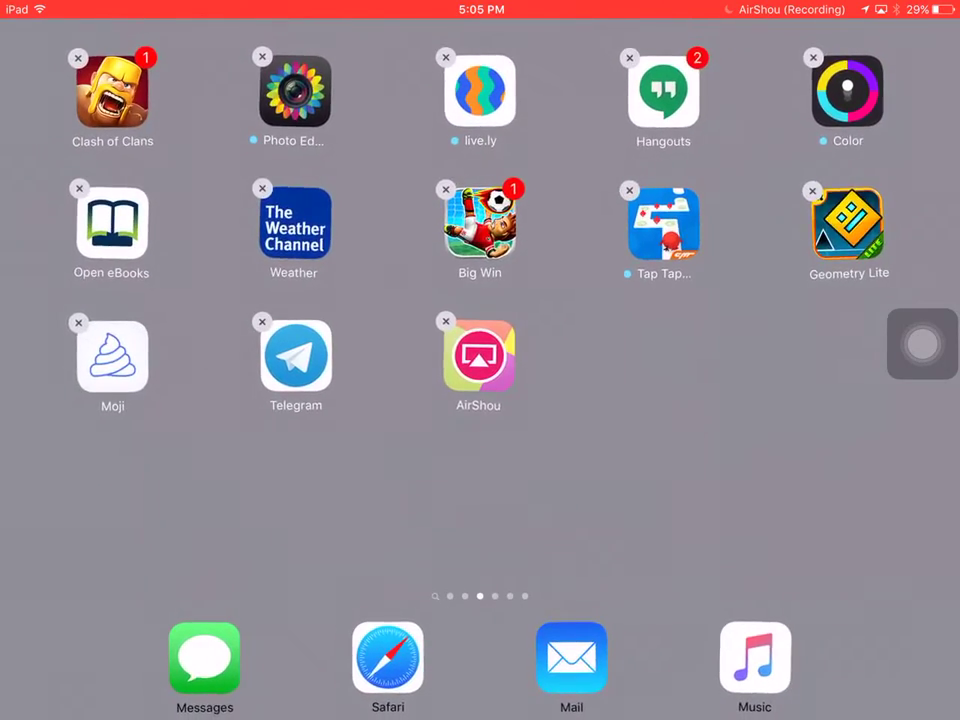